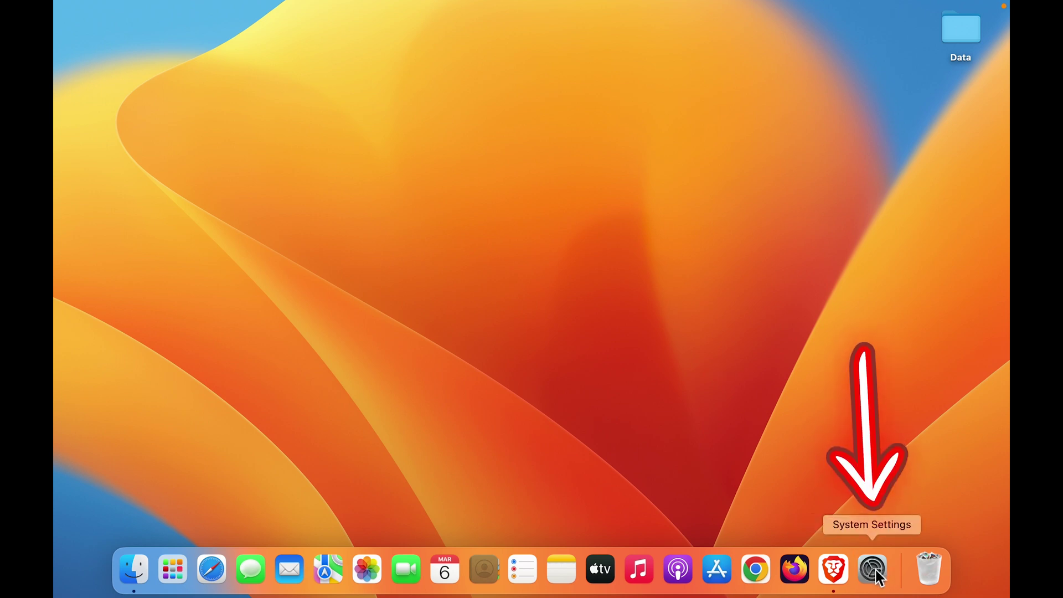
Step: Launch System Settings from the Dock and Apple menu and show the Desktop & Dock pane
left_click(879, 576)
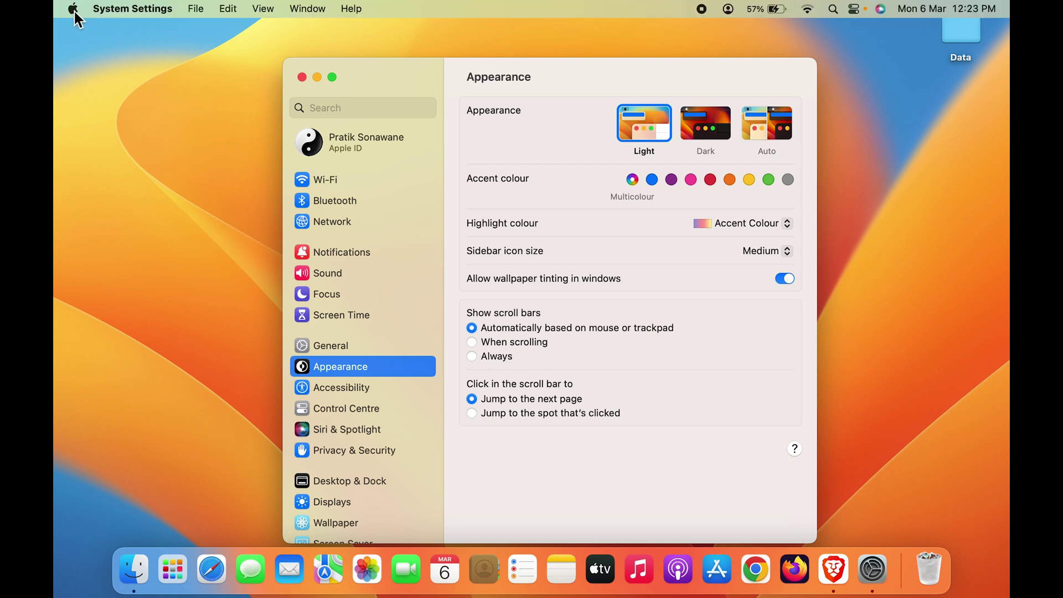
left_click(73, 10)
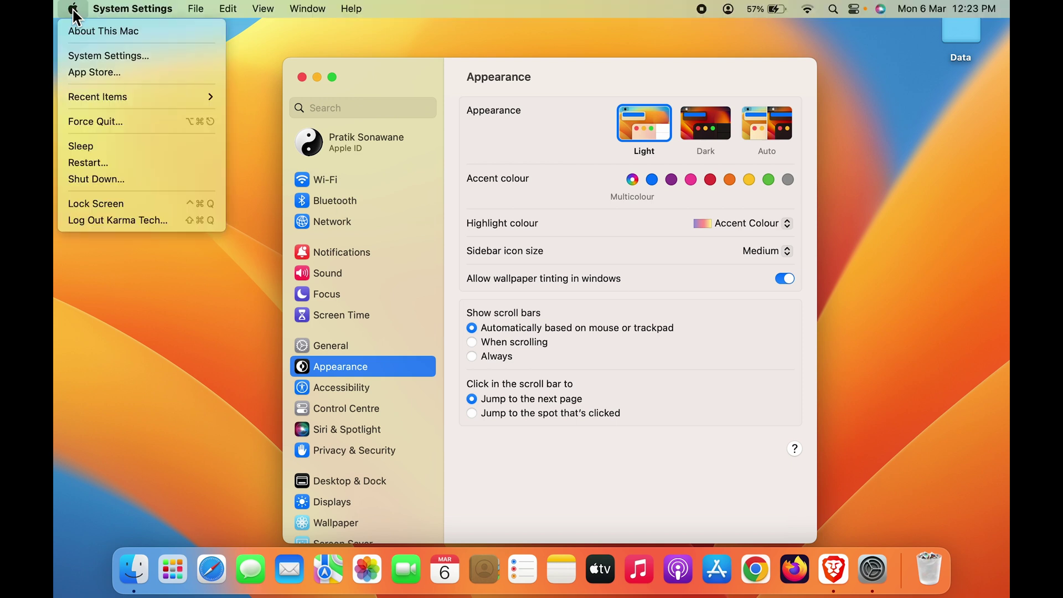
left_click(163, 56)
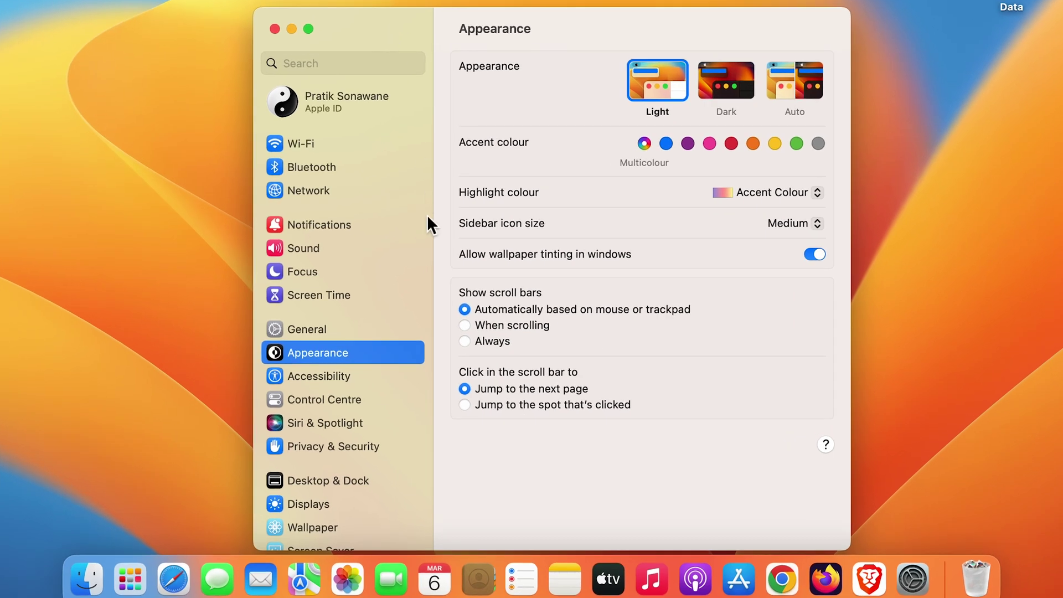
scroll(384, 244, "down", 5)
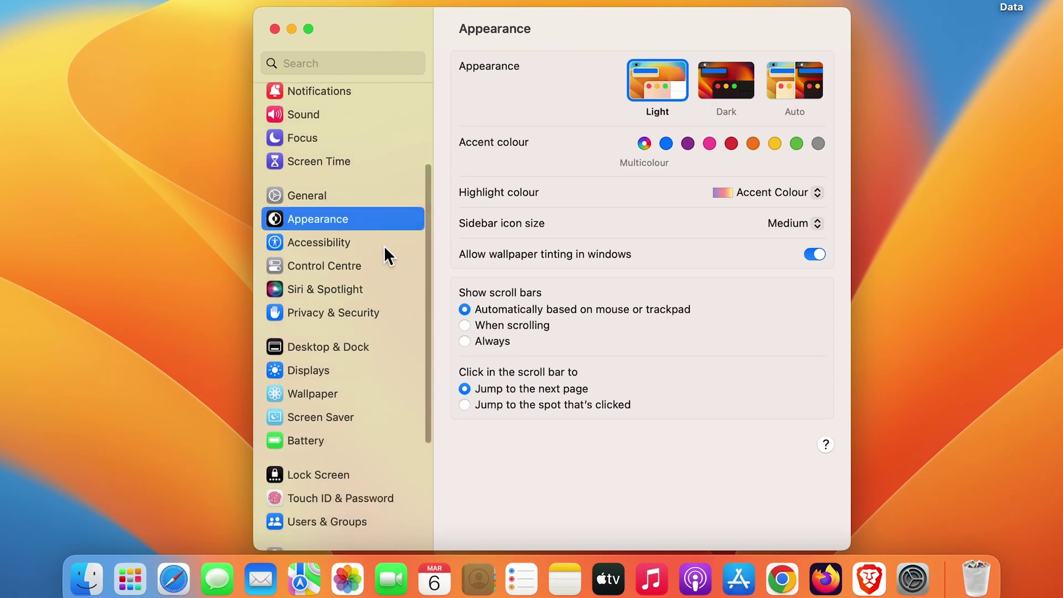
left_click(383, 345)
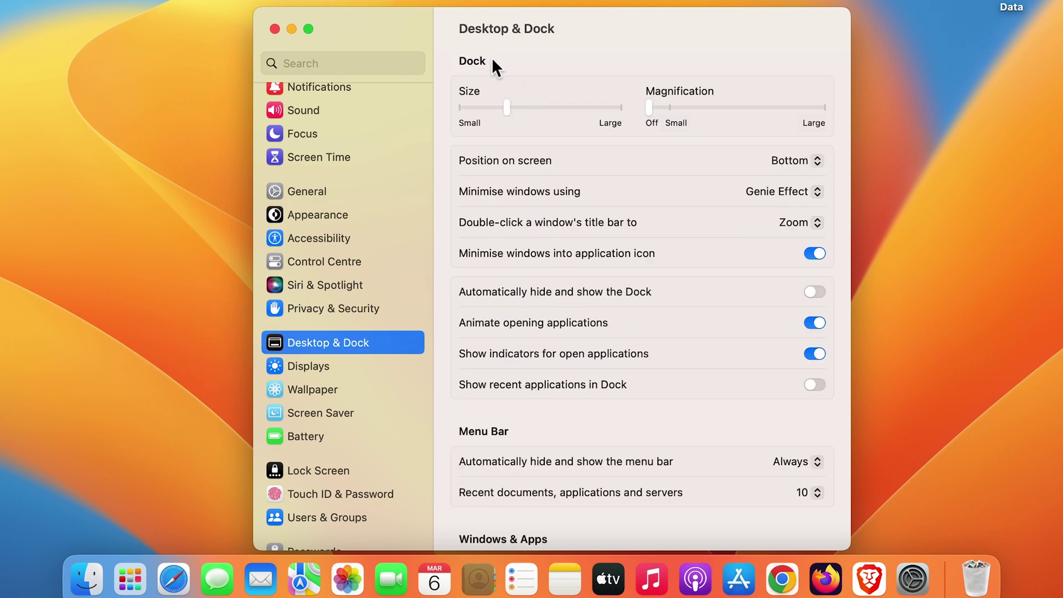
scroll(574, 325, "down", 5)
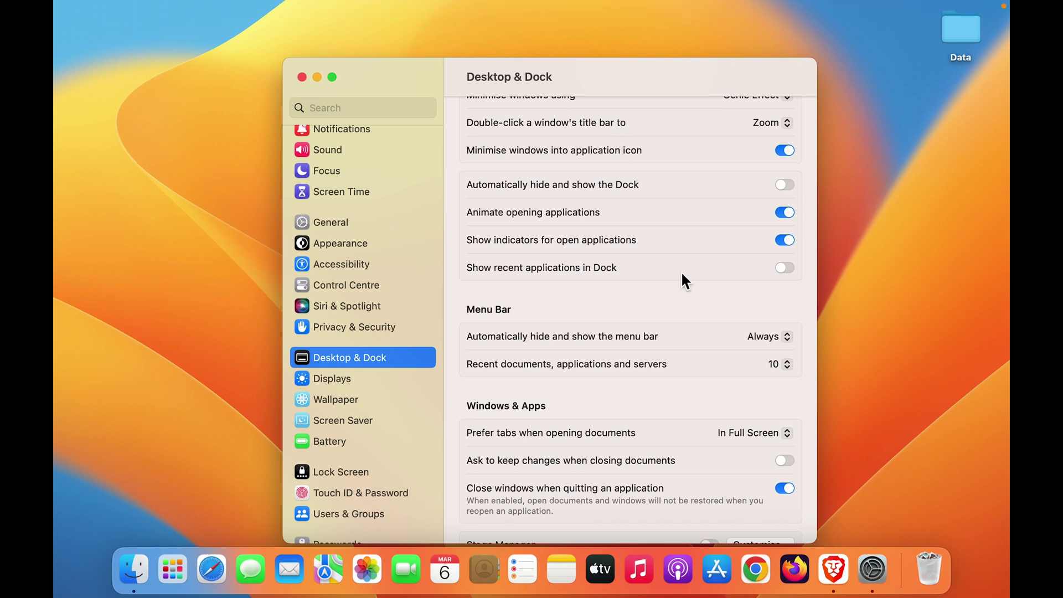
Step: Set 'Automatically hide and show the menu bar' to Never, then bring up Safari
left_click(777, 337)
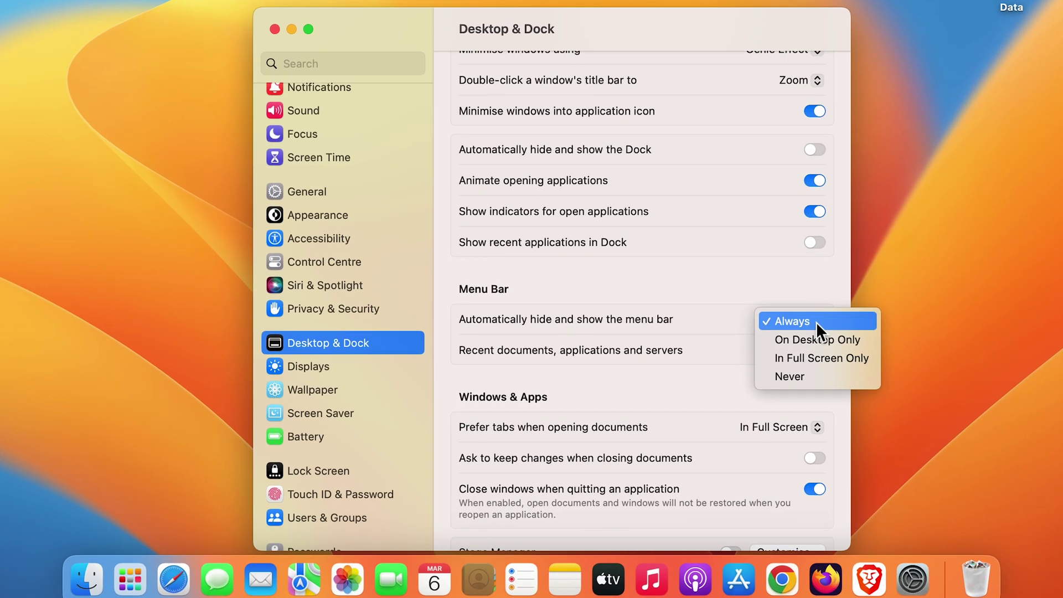
left_click(800, 377)
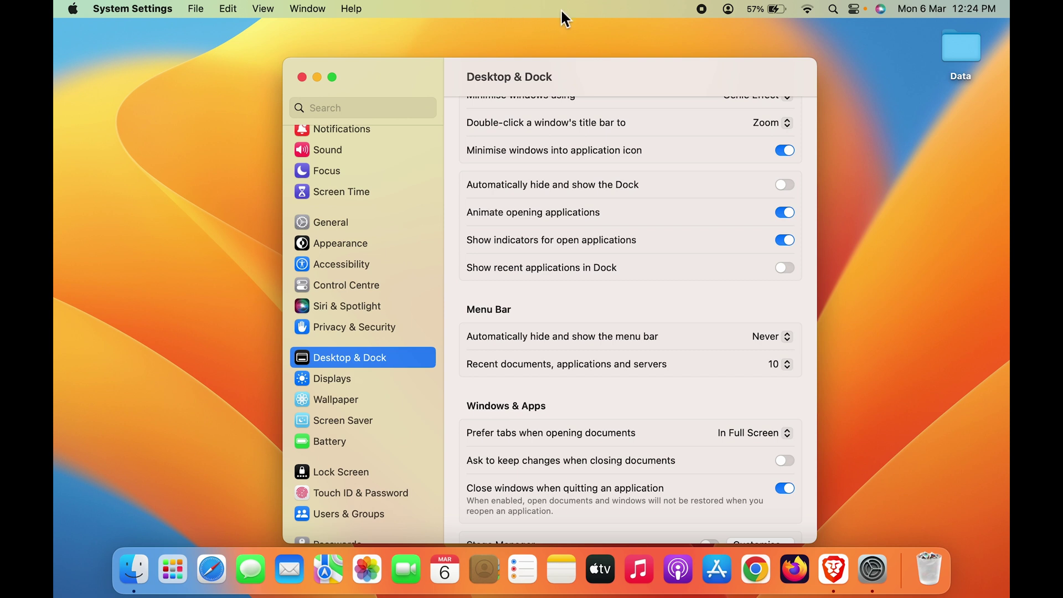
left_click(214, 567)
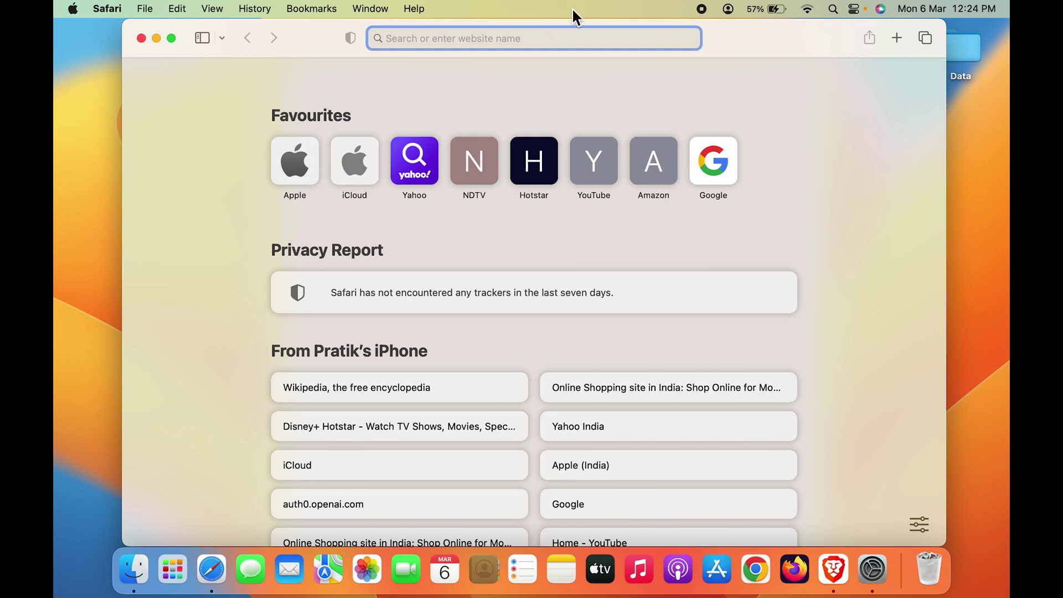
Step: Minimise Safari and reopen the menu bar auto-hide choices in System Settings
left_click(157, 39)
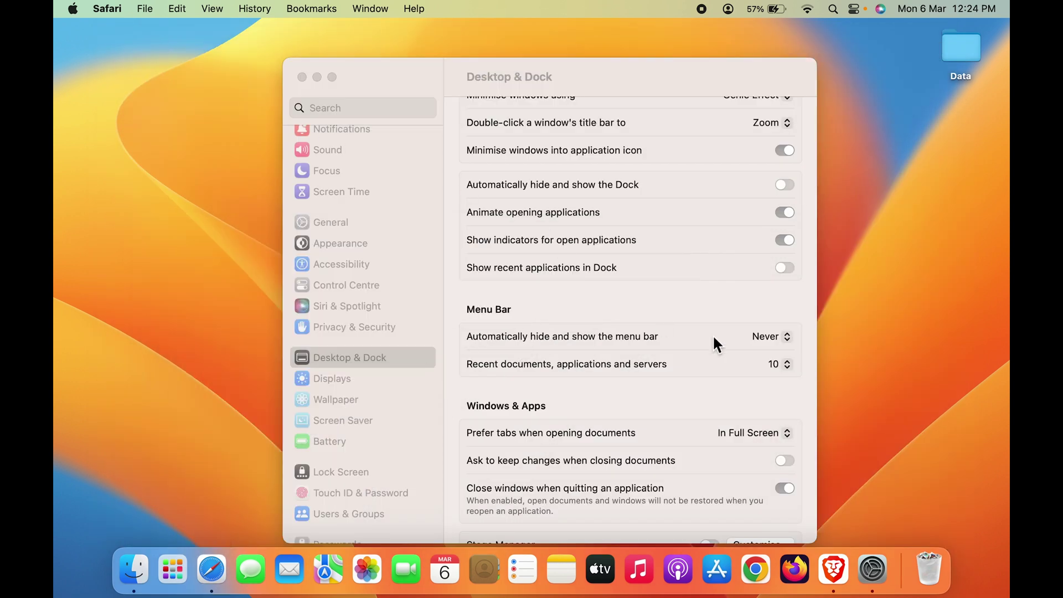
left_click(714, 304)
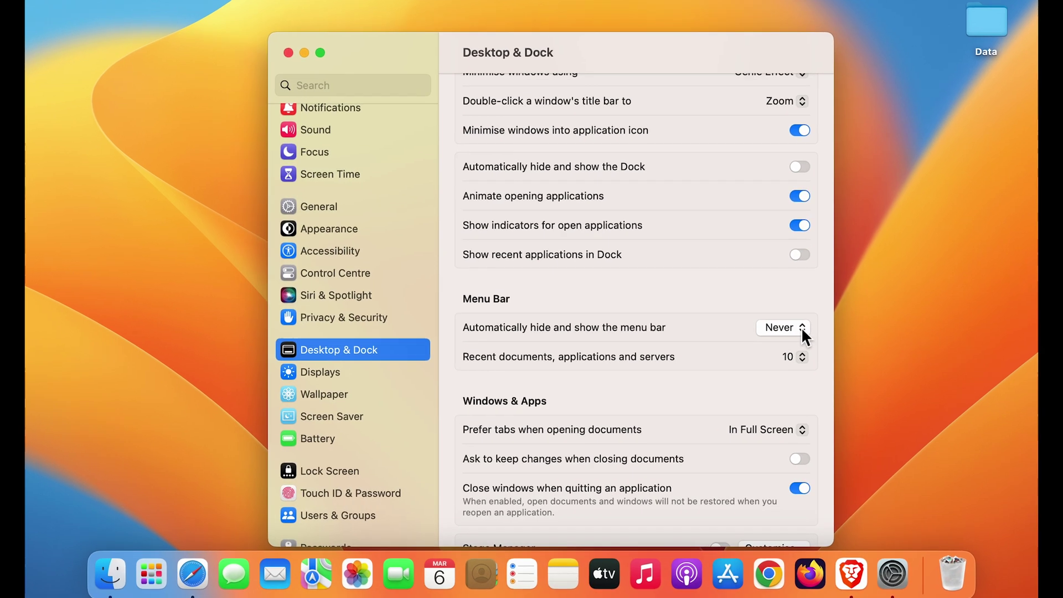
left_click(785, 336)
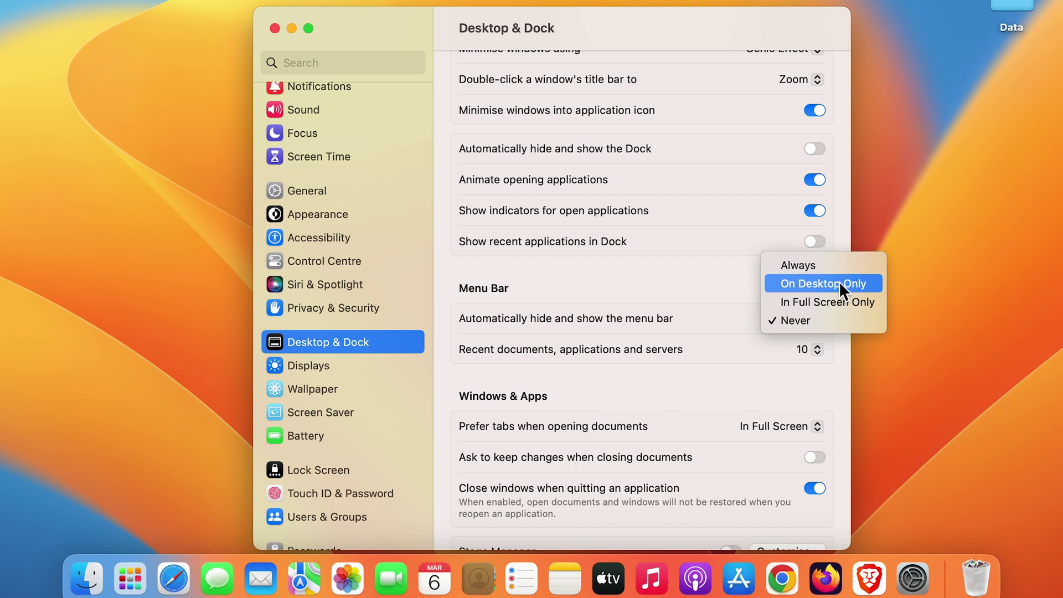
Step: Switch menu bar hiding to On Desktop Only and minimise System Settings
left_click(812, 286)
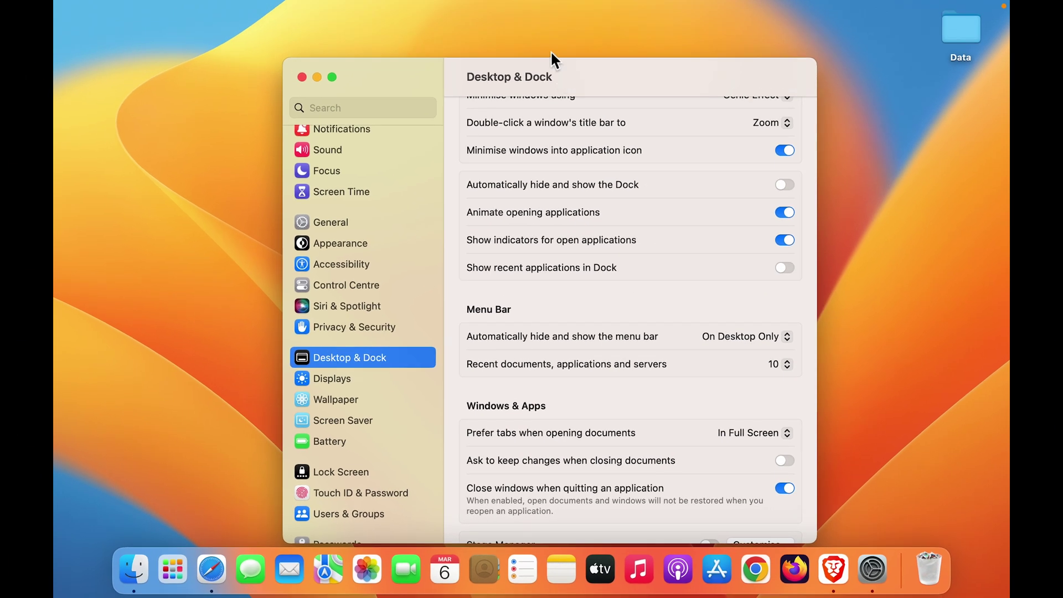
left_click(317, 78)
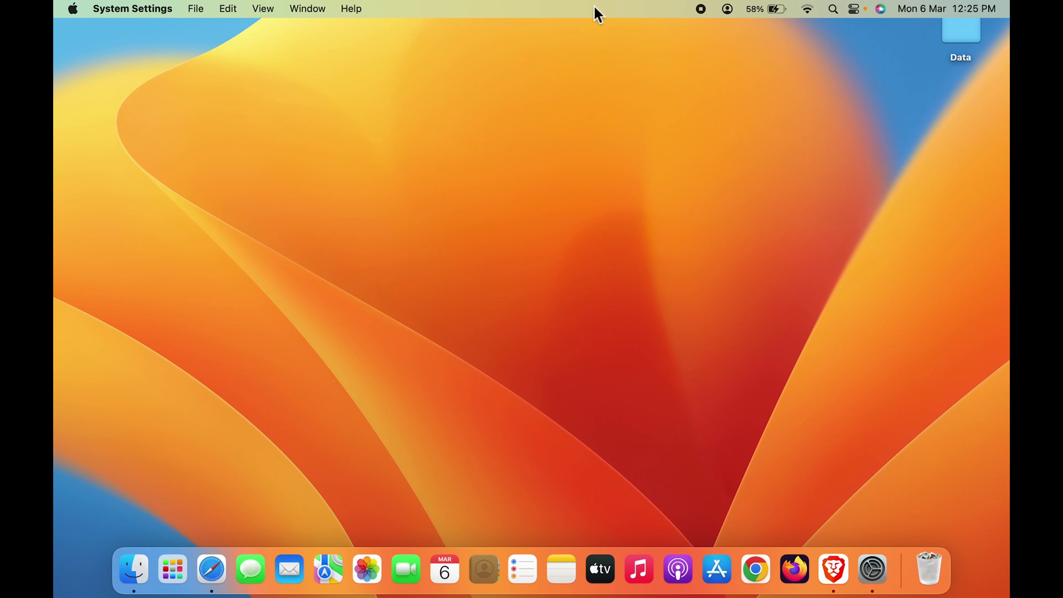
left_click(211, 570)
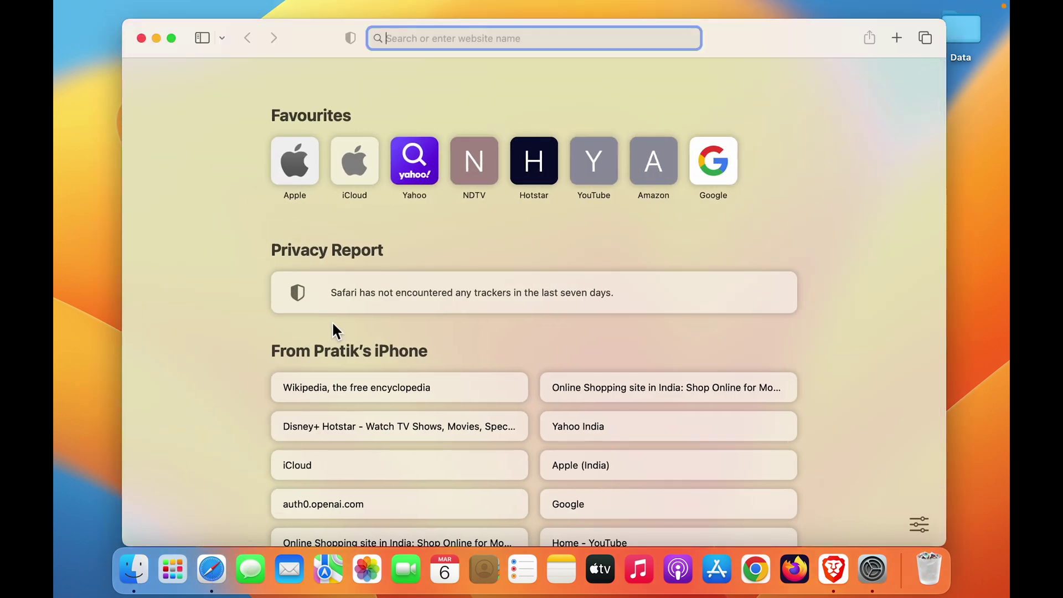
left_click(173, 37)
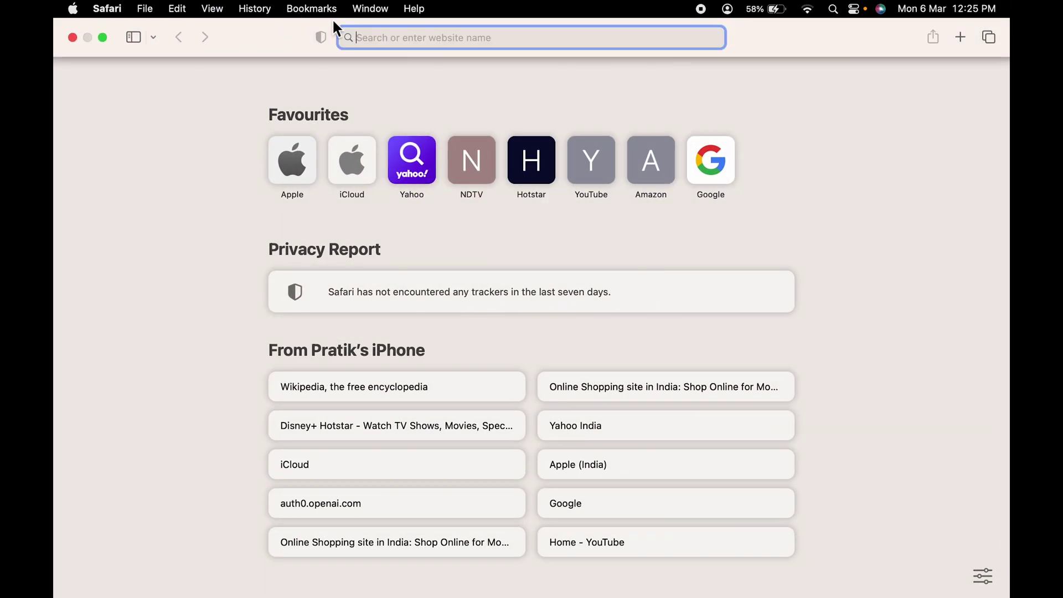
left_click(101, 36)
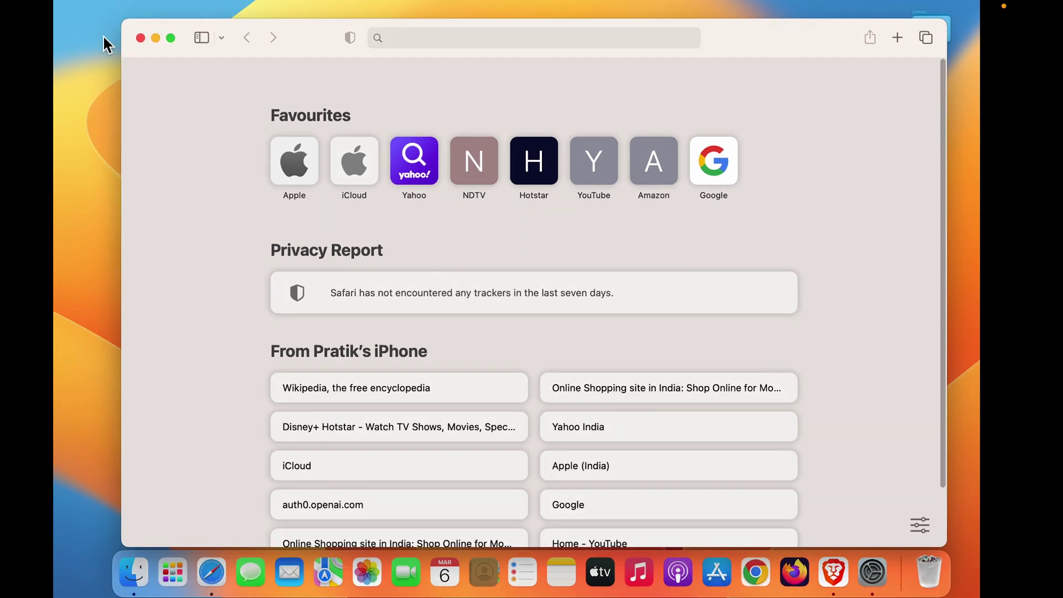
left_click(157, 38)
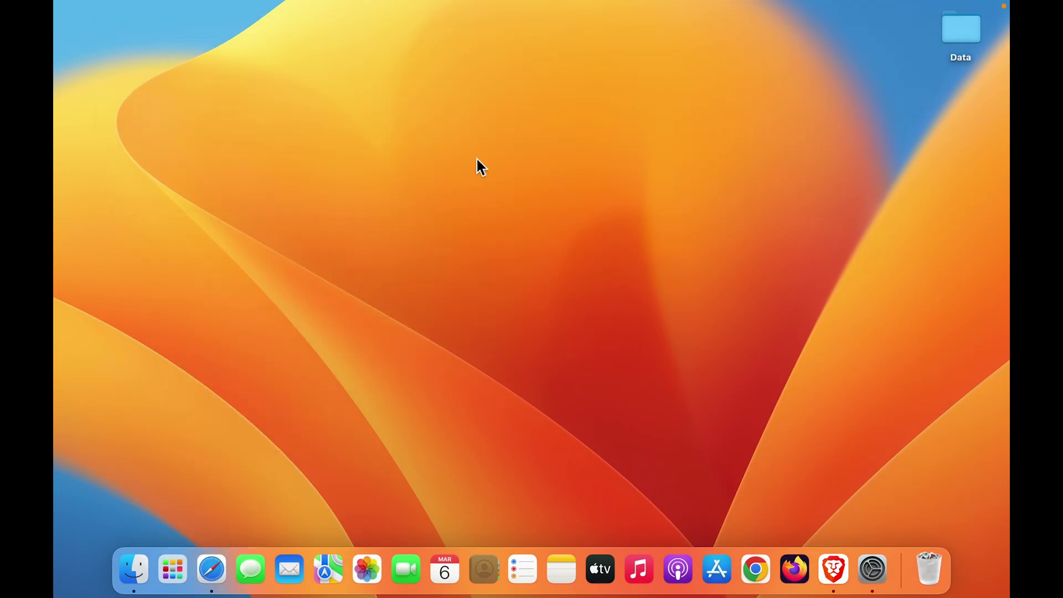
left_click(872, 569)
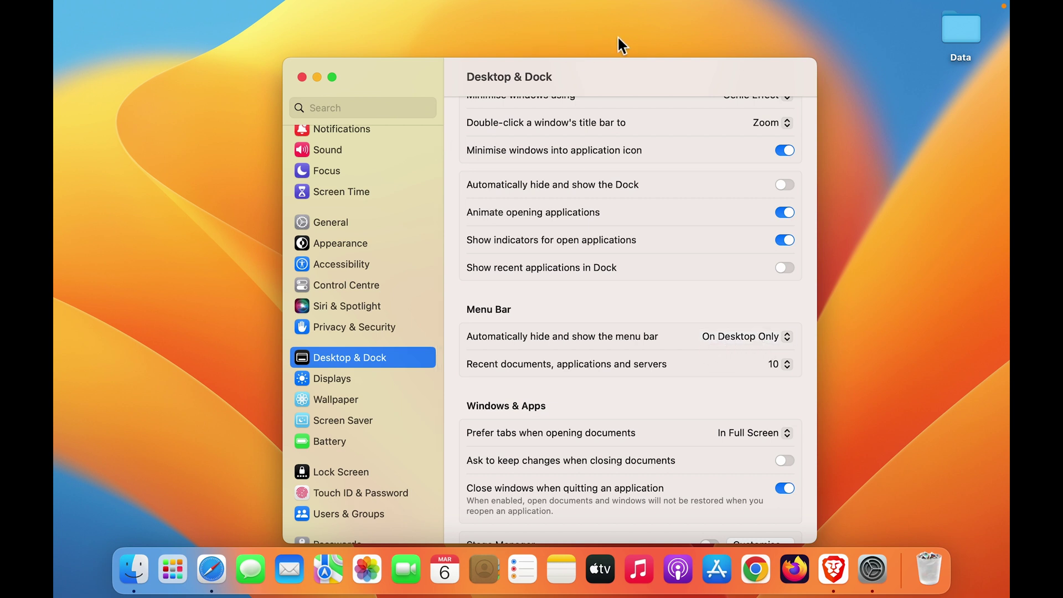
Step: Switch menu bar hiding to In Full Screen Only and minimise System Settings
left_click(748, 337)
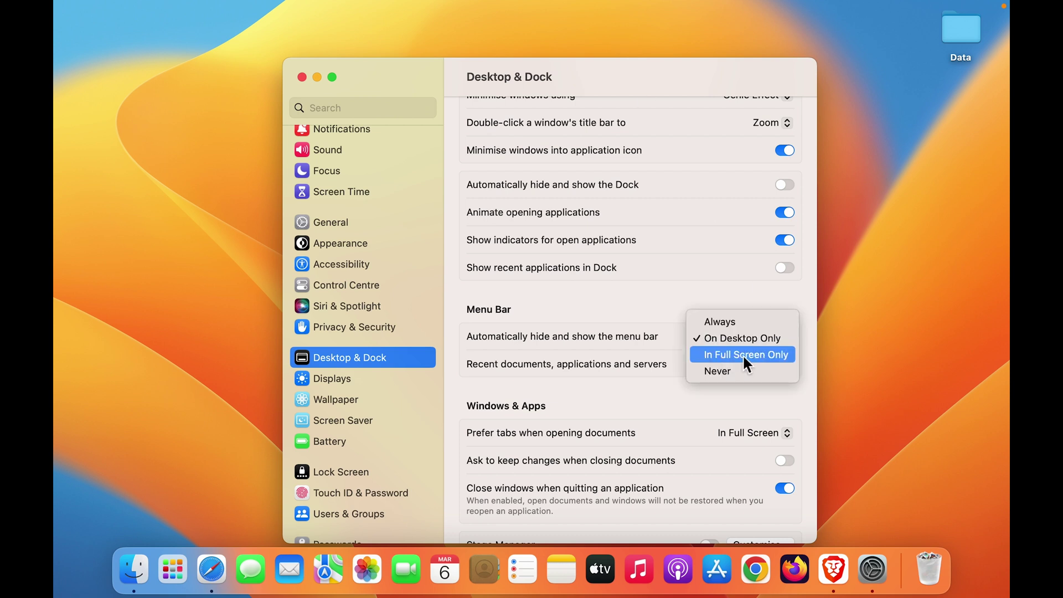
left_click(742, 355)
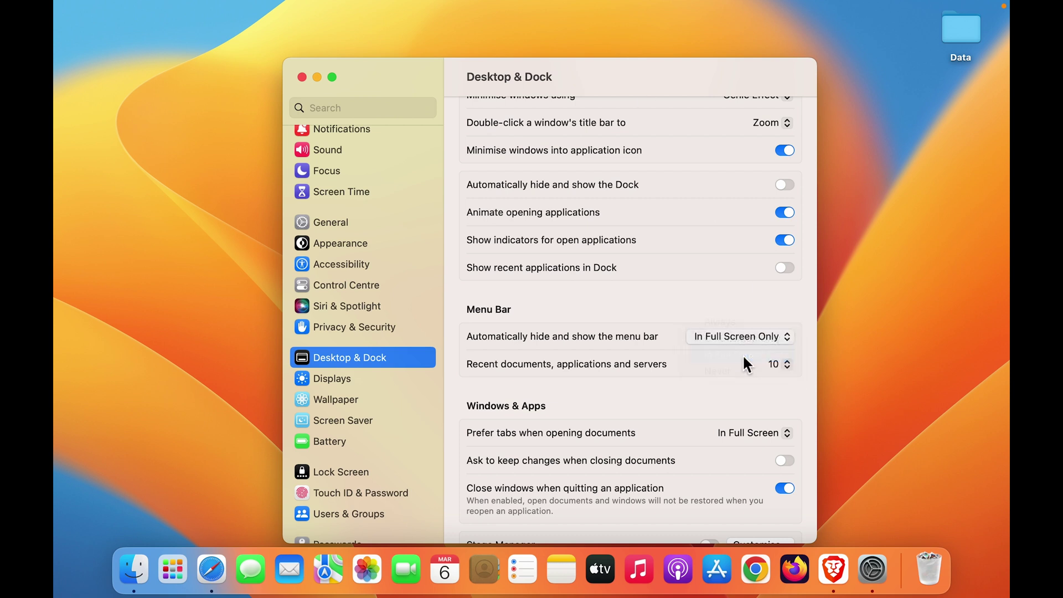
left_click(317, 77)
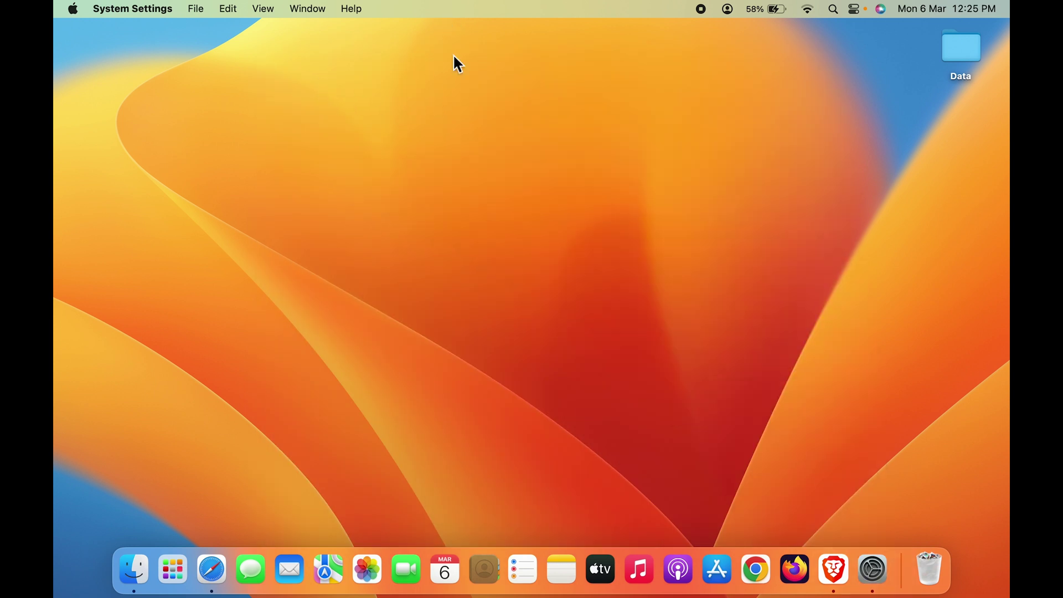
left_click(212, 571)
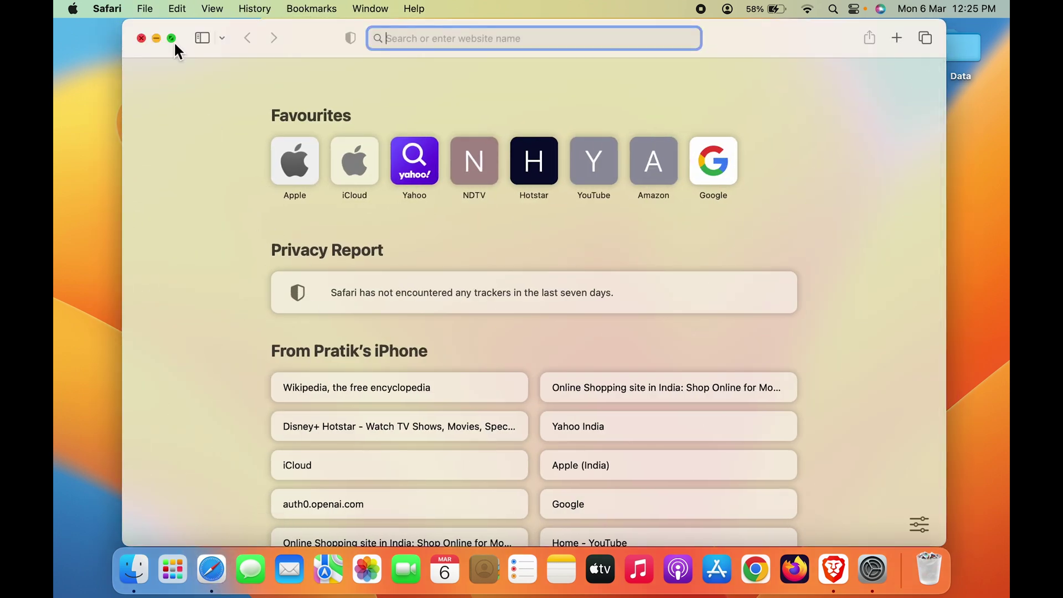
left_click(171, 39)
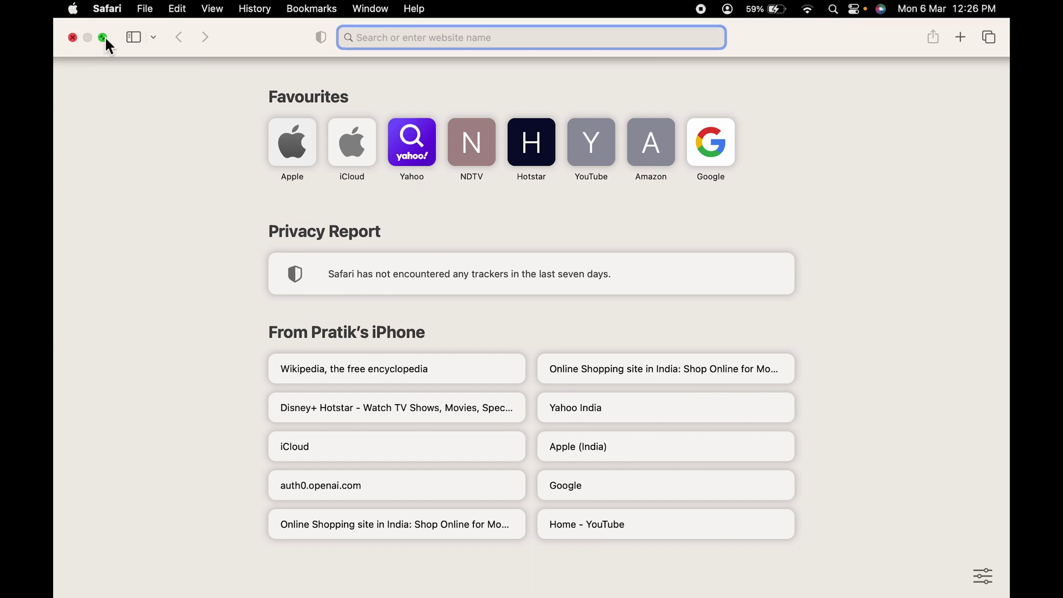
left_click(103, 37)
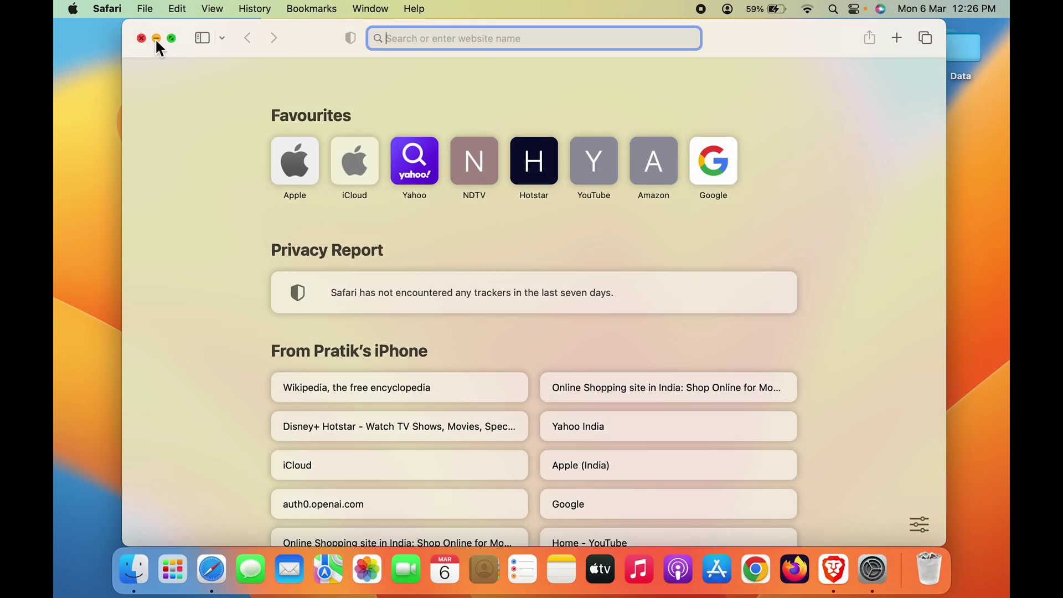
left_click(157, 39)
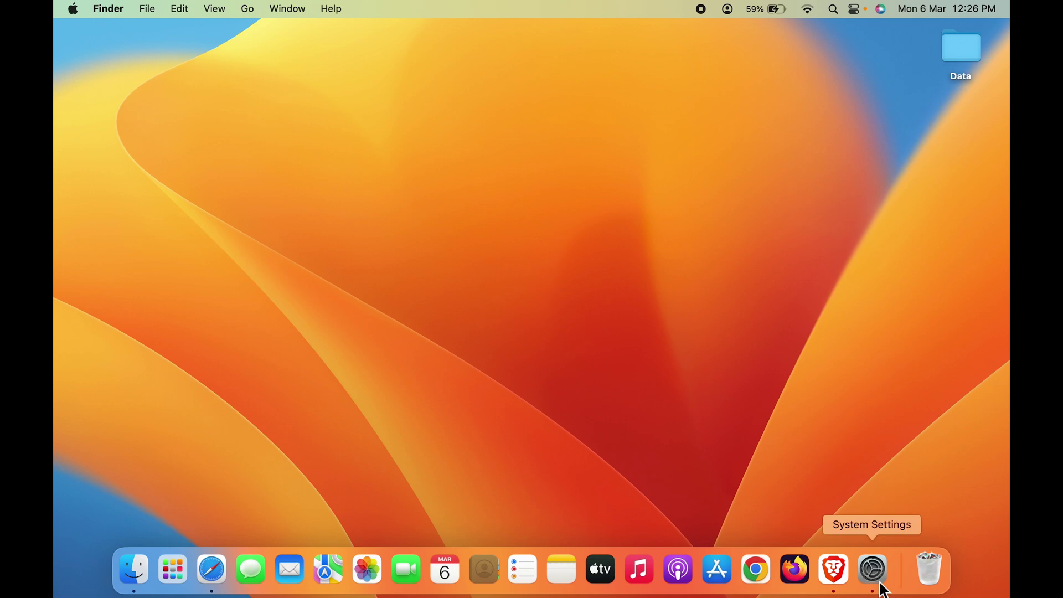
left_click(883, 588)
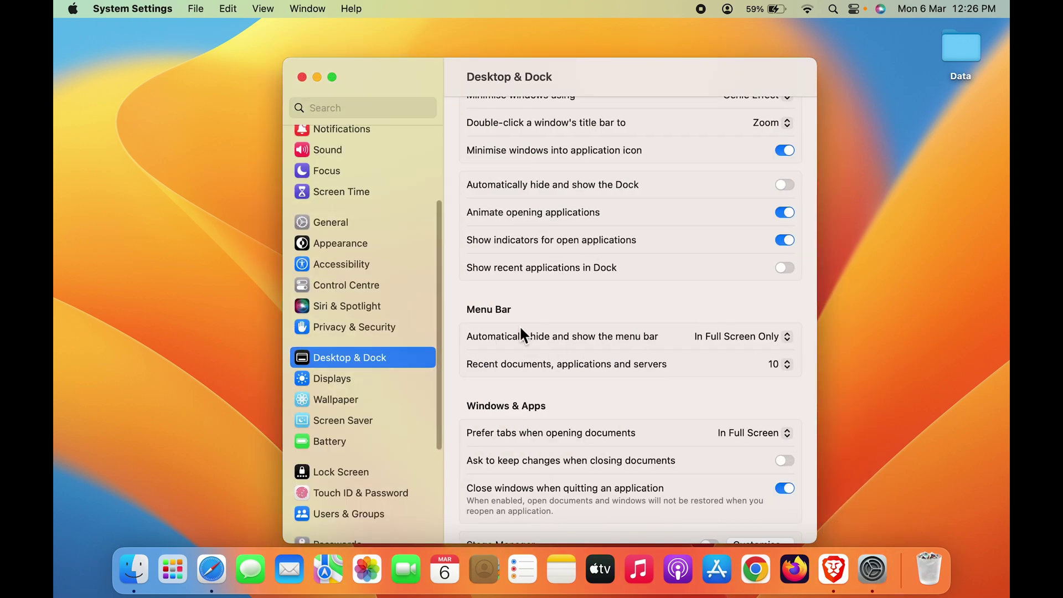
Step: Switch menu bar hiding back to Never and minimise System Settings
left_click(768, 337)
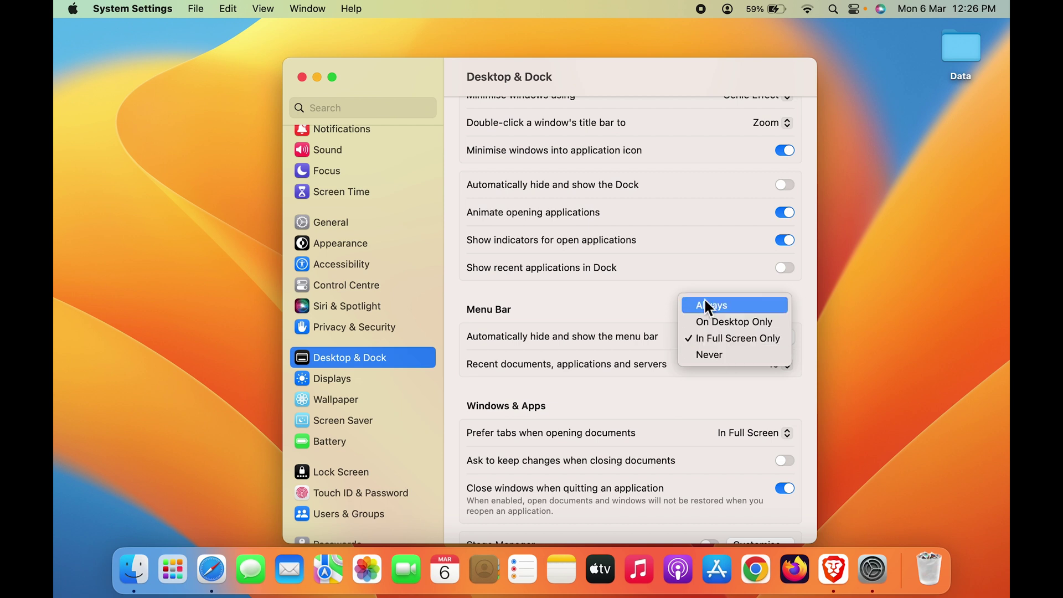
left_click(736, 355)
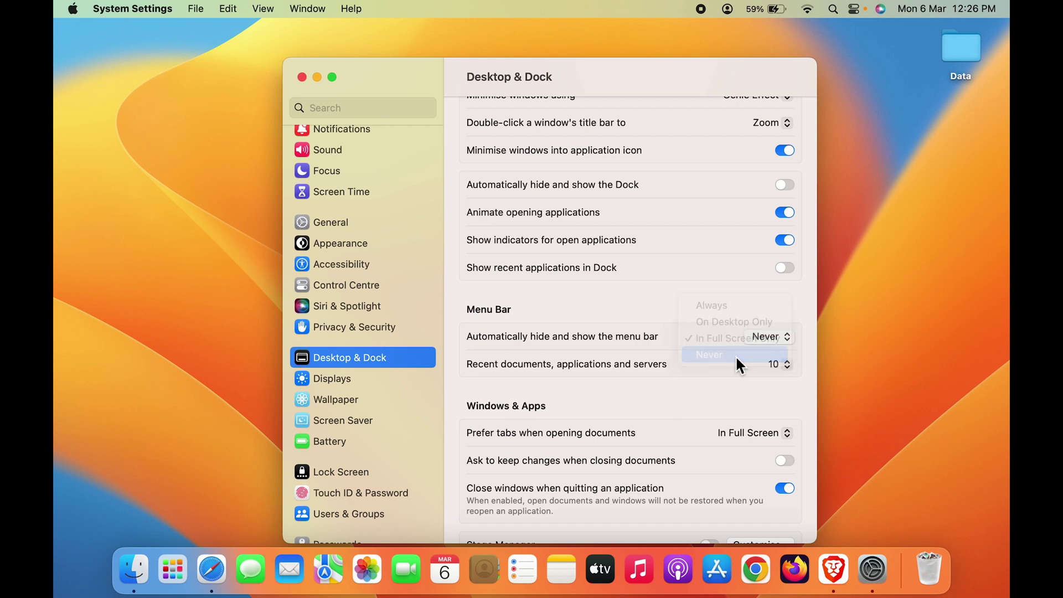
left_click(319, 77)
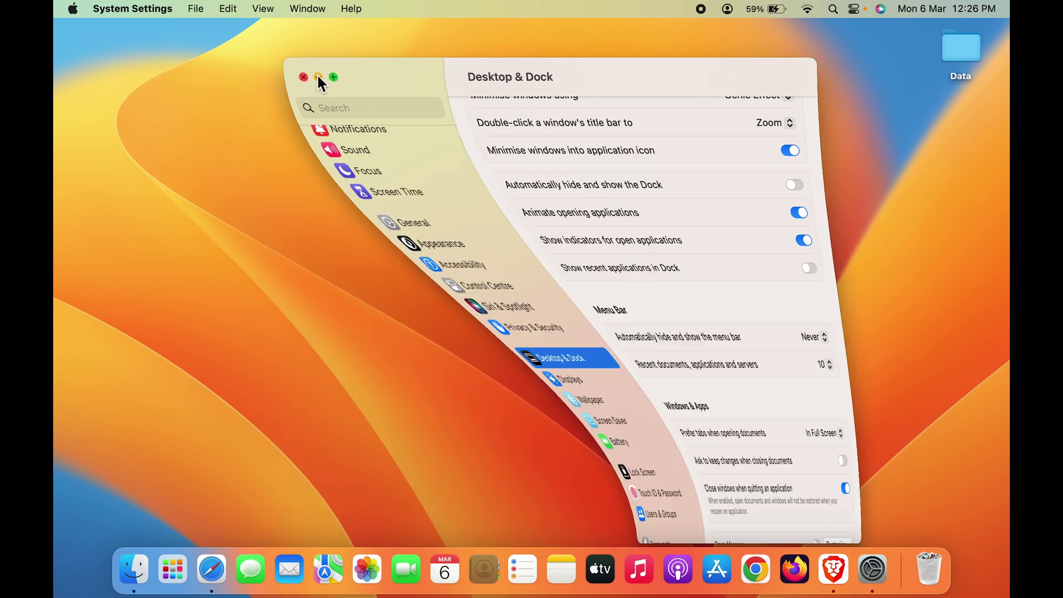